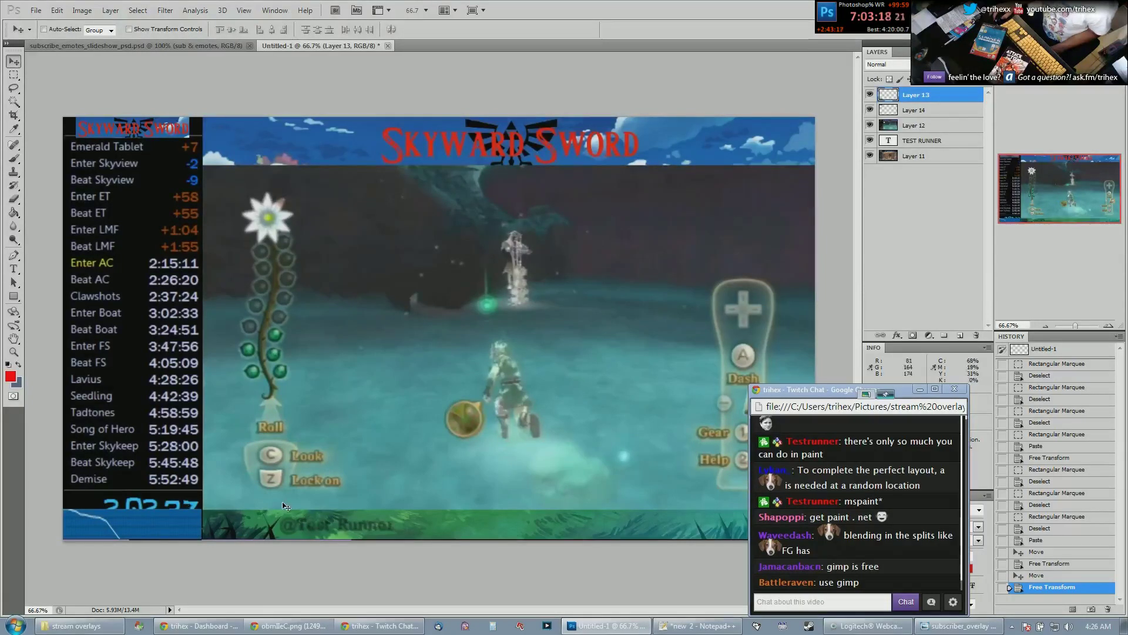
Handwrite "SUB — Shit" with the red Brush along the grass banner at the bottom of the layout
key("b")
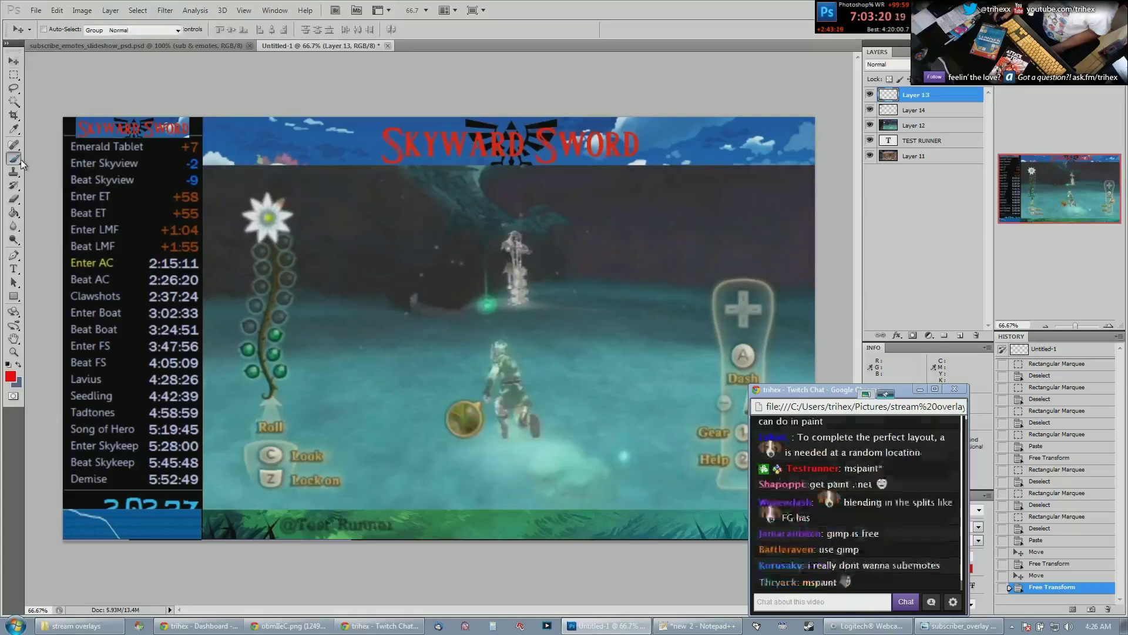
mouse_move(337, 531)
left_mouse_down()
mouse_move(360, 506)
mouse_move(391, 536)
mouse_move(388, 516)
left_mouse_up()
mouse_move(428, 515)
left_mouse_down()
mouse_move(436, 538)
mouse_move(459, 536)
left_mouse_up()
left_click_drag(568, 533, 605, 504)
mouse_move(610, 501)
left_mouse_down()
mouse_move(621, 528)
mouse_move(649, 532)
left_mouse_up()
mouse_move(651, 516)
left_mouse_down()
mouse_move(685, 541)
mouse_move(700, 511)
left_mouse_up()
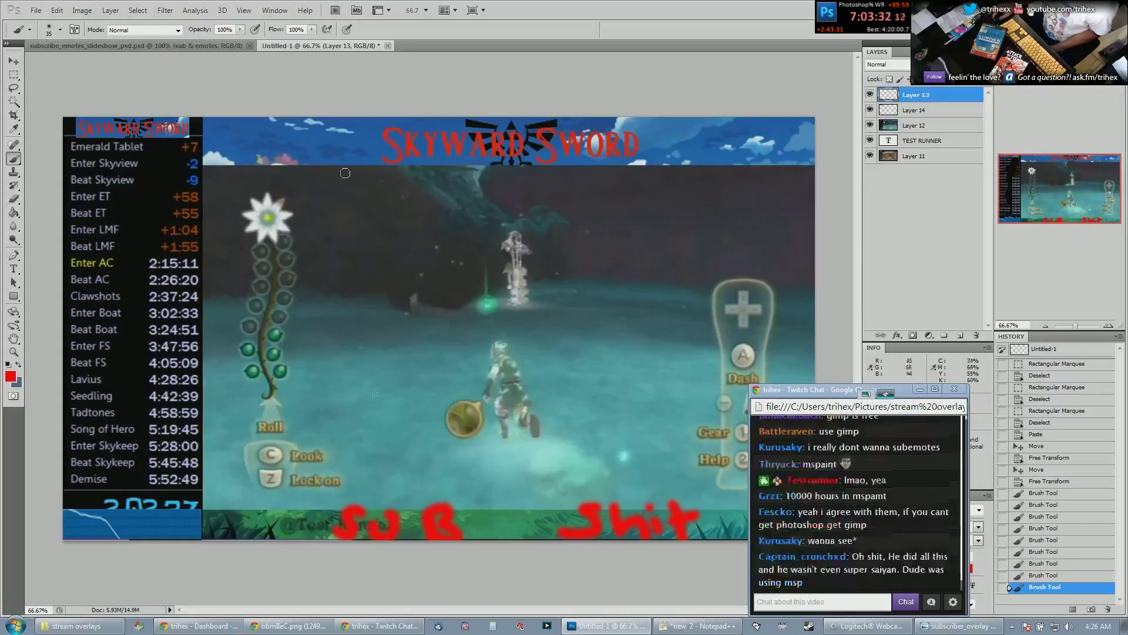
left_click_drag(509, 525, 550, 523)
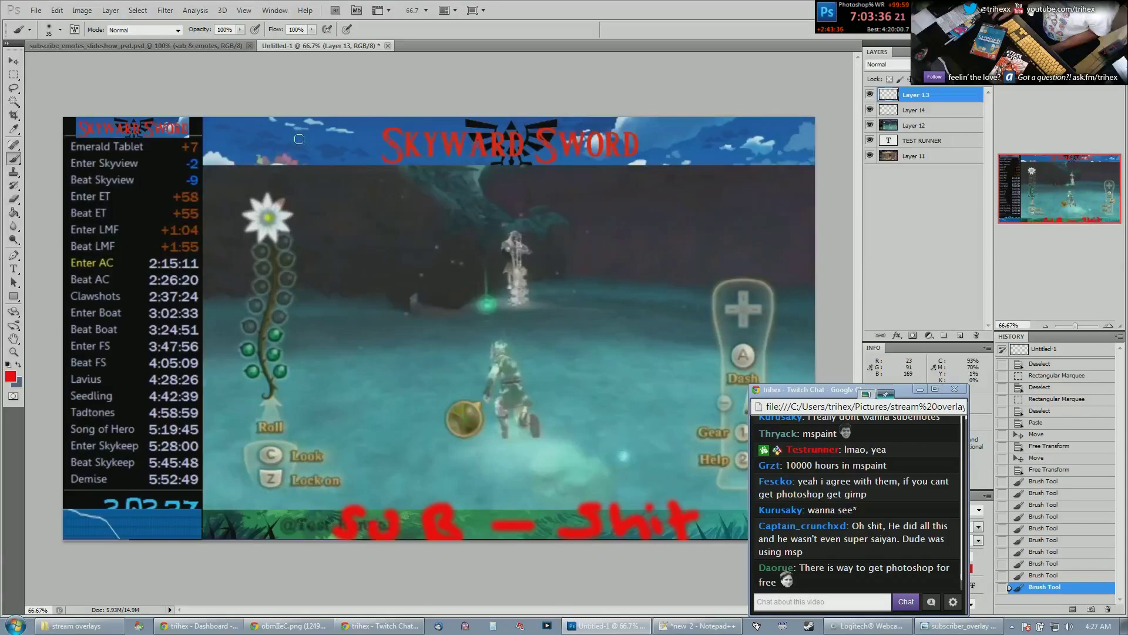
Brush "Socal" over the Skyward Sword banner, plus an oval at the banner's right end with a curved arrow leading up to it
left_click_drag(300, 151, 312, 160)
mouse_move(384, 139)
left_mouse_down()
mouse_move(396, 160)
mouse_move(414, 138)
mouse_move(445, 152)
mouse_move(449, 136)
mouse_move(449, 155)
mouse_move(471, 137)
mouse_move(494, 152)
left_mouse_up()
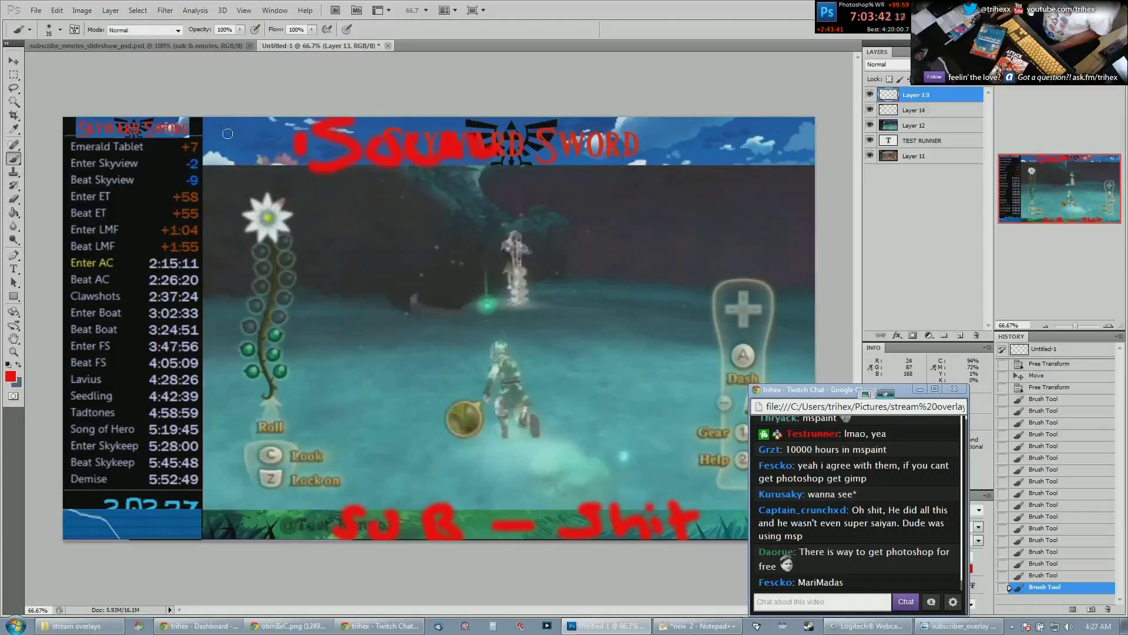
mouse_move(805, 123)
left_mouse_down()
mouse_move(670, 133)
mouse_move(693, 153)
mouse_move(806, 125)
left_mouse_up()
mouse_move(497, 181)
left_mouse_down()
mouse_move(608, 234)
mouse_move(684, 194)
mouse_move(688, 179)
mouse_move(654, 188)
mouse_move(714, 201)
left_mouse_up()
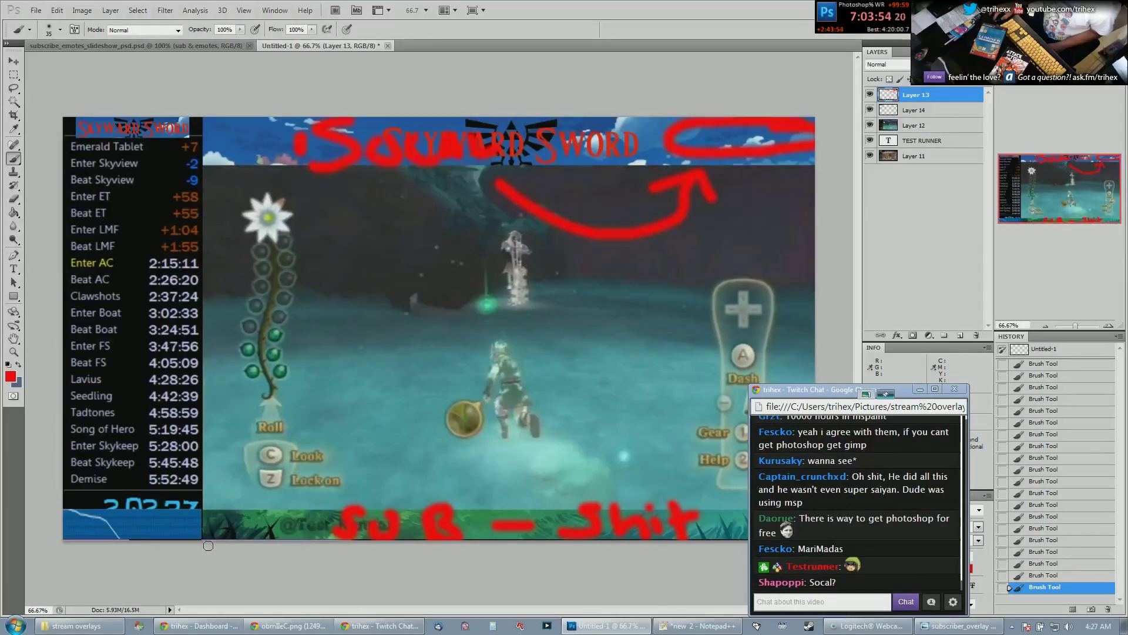
Mark the left end of the bottom banner, and circle the upper split entries with a red arrow pointing at the circle
left_click_drag(207, 537, 203, 507)
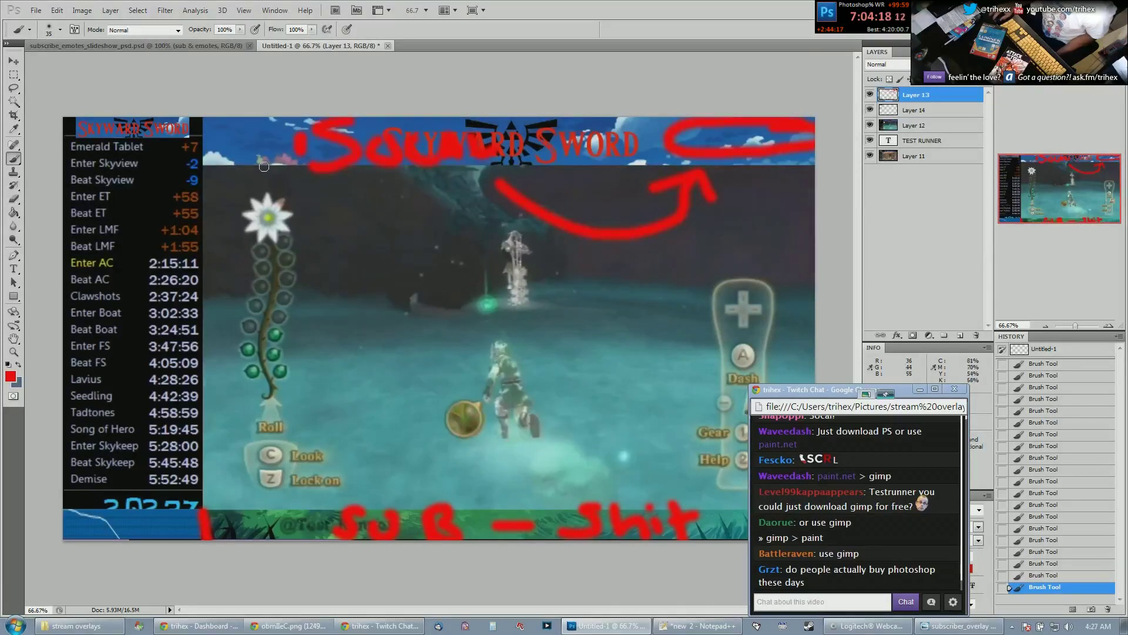
mouse_move(180, 153)
left_mouse_down()
mouse_move(131, 144)
mouse_move(186, 184)
mouse_move(97, 176)
mouse_move(149, 185)
left_mouse_up()
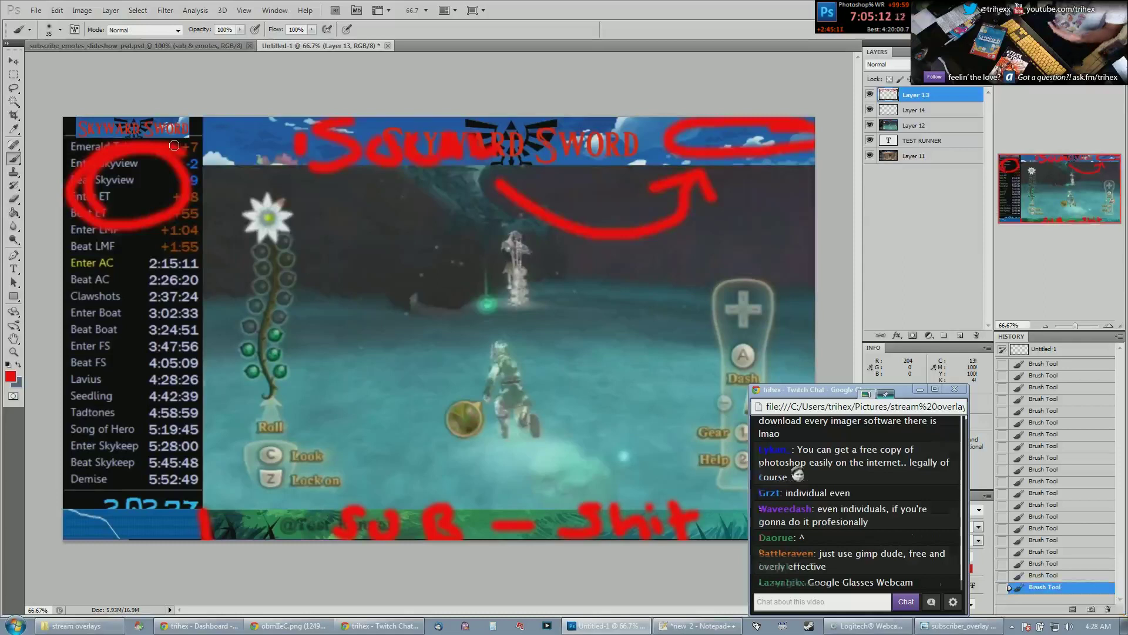
mouse_move(225, 285)
left_mouse_down()
mouse_move(147, 288)
mouse_move(106, 247)
mouse_move(134, 260)
mouse_move(112, 241)
mouse_move(120, 256)
left_mouse_up()
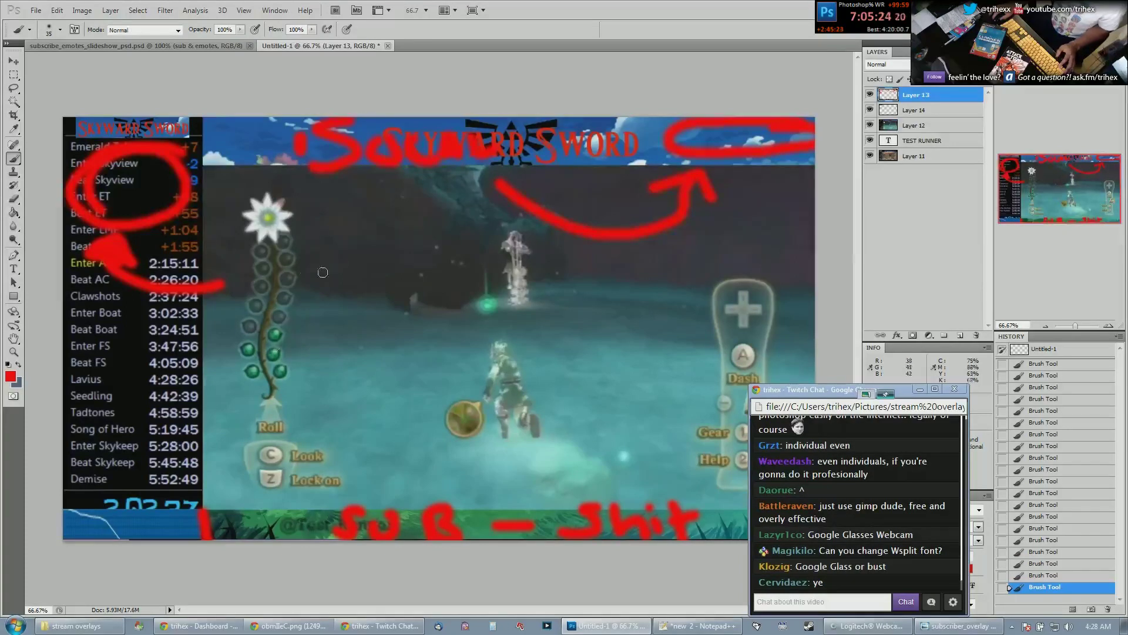
Hide Layer 12 and scribble in red over the older layout's lower splits, top title and bottom banner
left_click(870, 125)
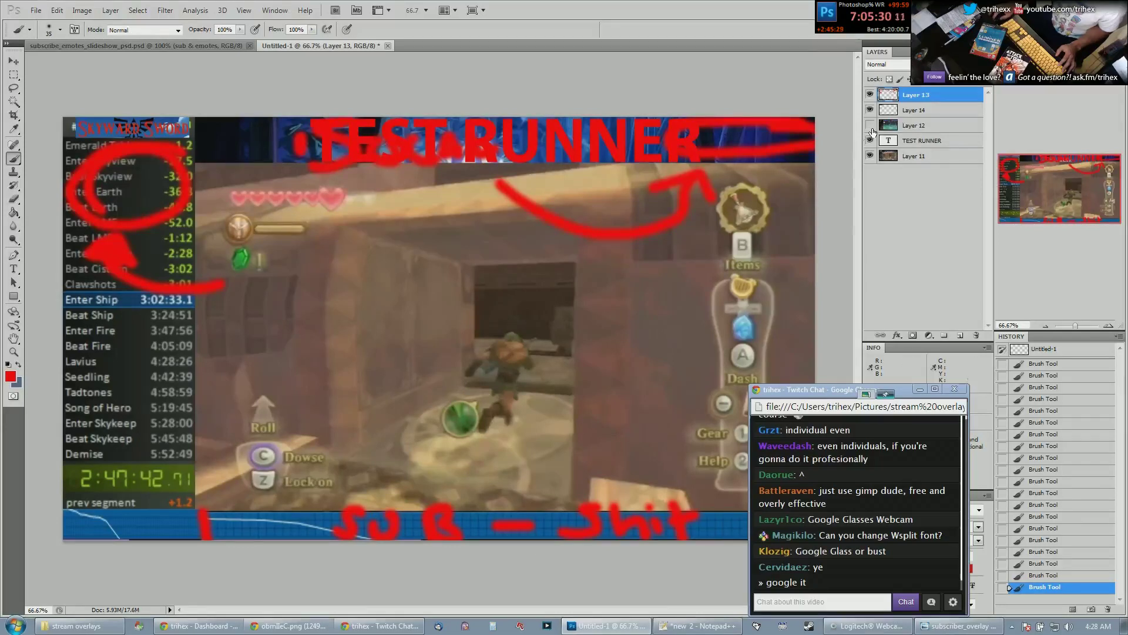
mouse_move(182, 369)
left_mouse_down()
mouse_move(85, 354)
mouse_move(132, 387)
mouse_move(86, 438)
mouse_move(138, 450)
mouse_move(97, 427)
mouse_move(148, 403)
mouse_move(93, 339)
mouse_move(137, 448)
mouse_move(109, 455)
left_mouse_up()
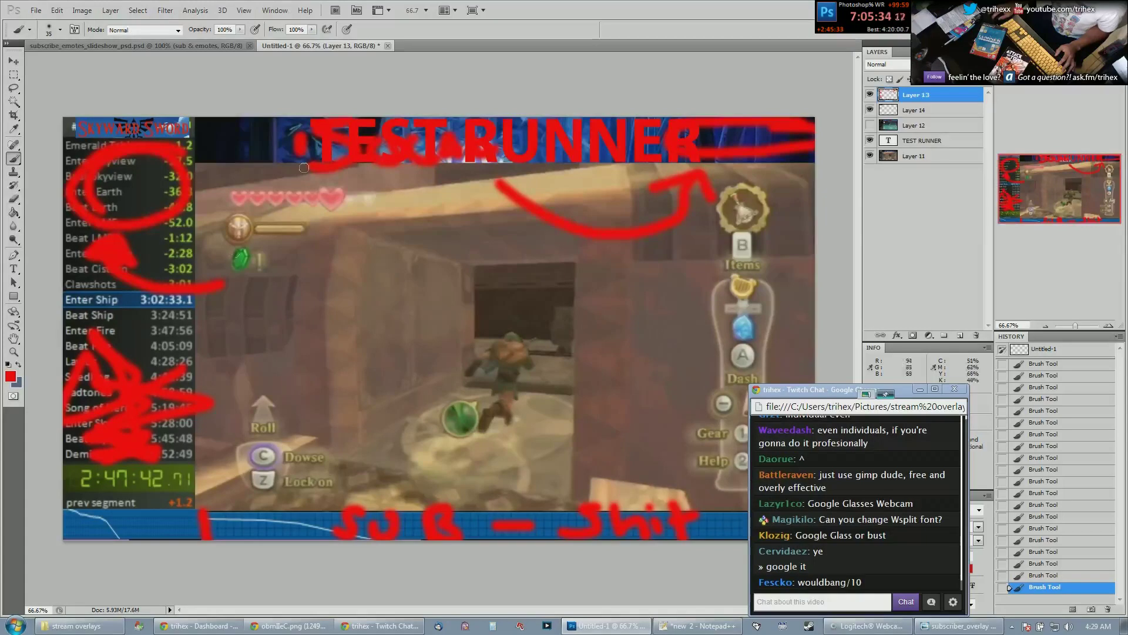
mouse_move(269, 140)
left_mouse_down()
mouse_move(547, 133)
mouse_move(705, 144)
left_mouse_up()
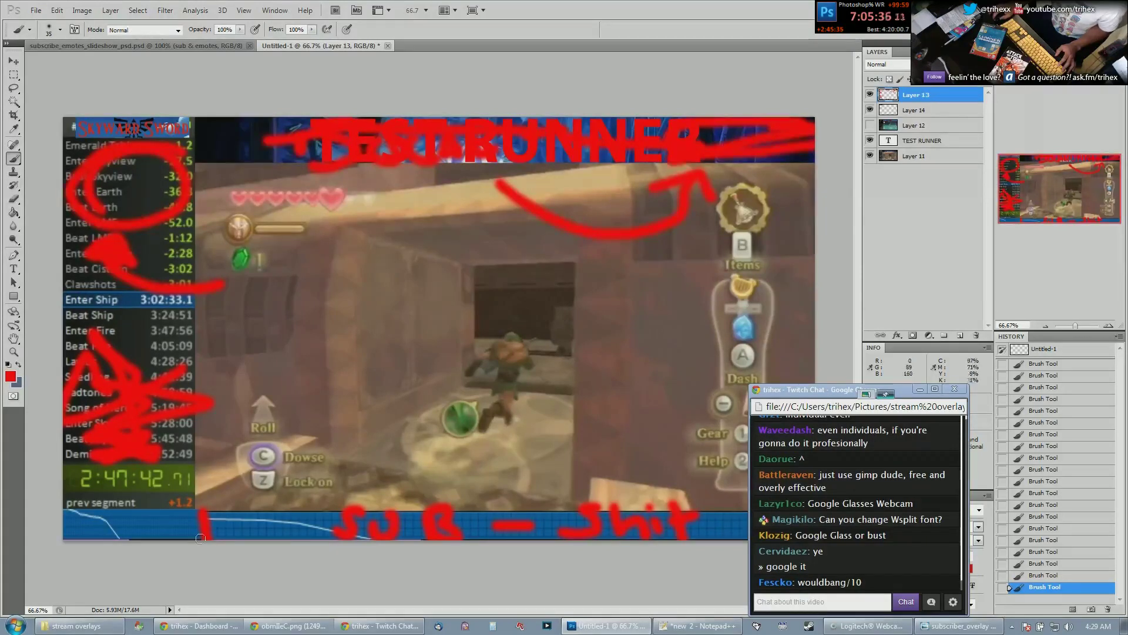
mouse_move(156, 528)
left_mouse_down()
mouse_move(732, 532)
mouse_move(47, 534)
mouse_move(55, 544)
mouse_move(361, 547)
left_mouse_up()
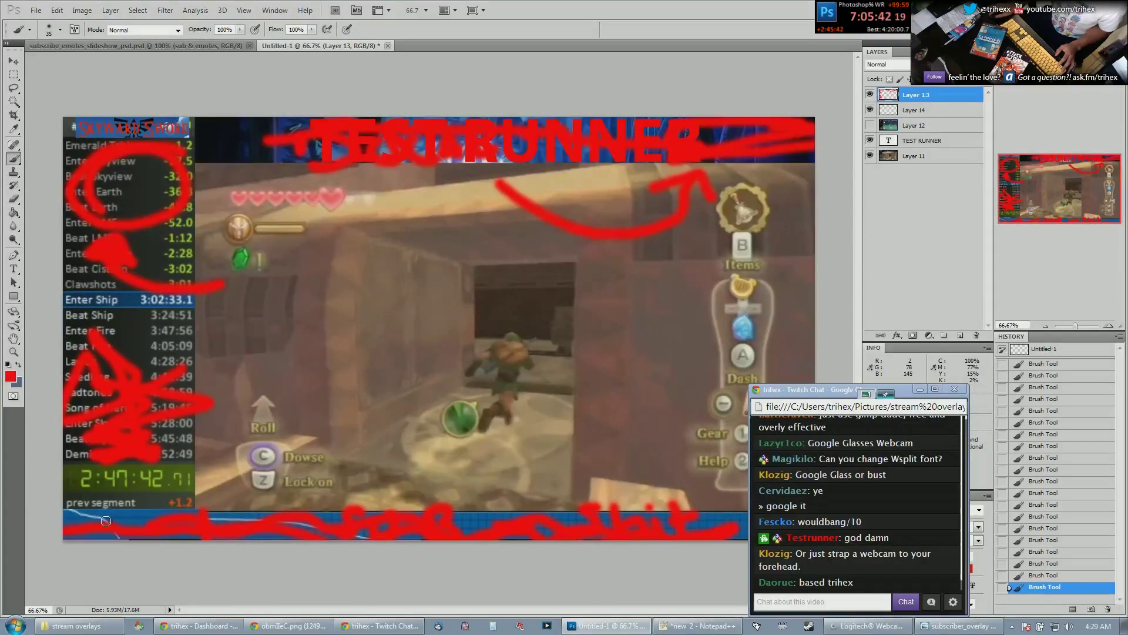
Hide the TEST RUNNER text layer briefly, and make Layer 12 and the TEST RUNNER layer visible again
left_click(869, 140)
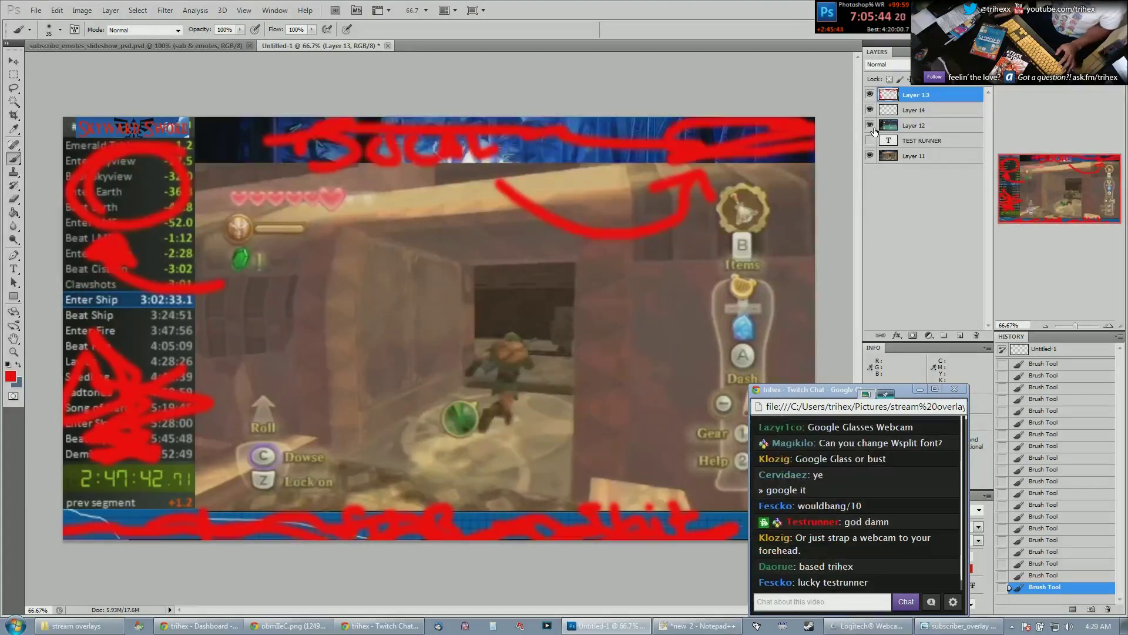
left_click(870, 125)
left_click(869, 140)
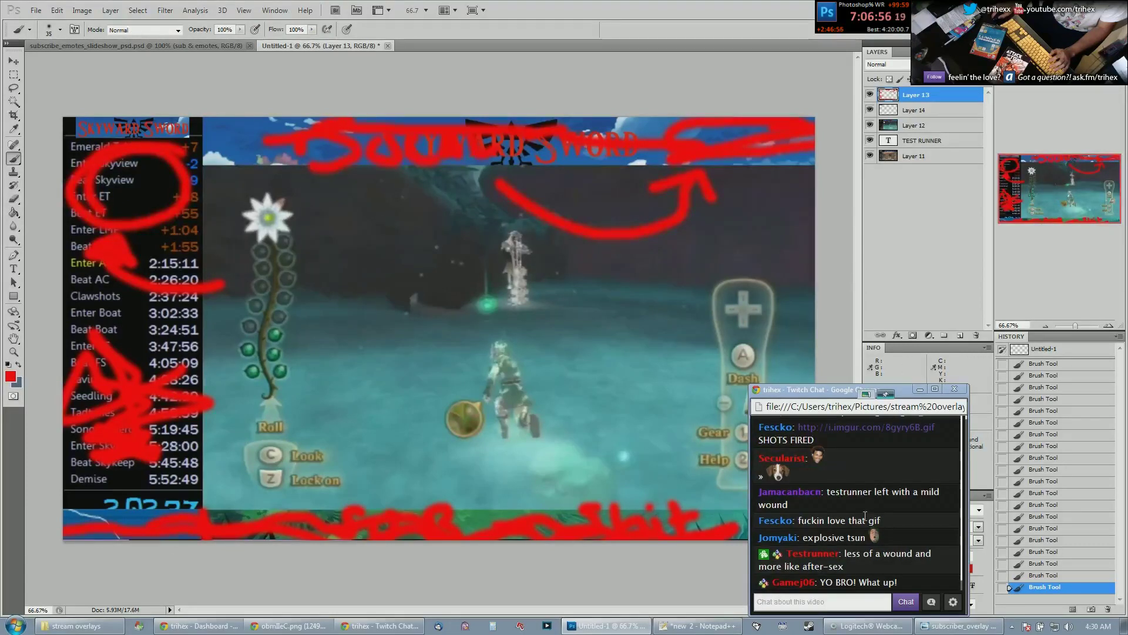
Close the Twitch chat window and the Untitled-1 document, discarding the document's changes
key("alt+F4")
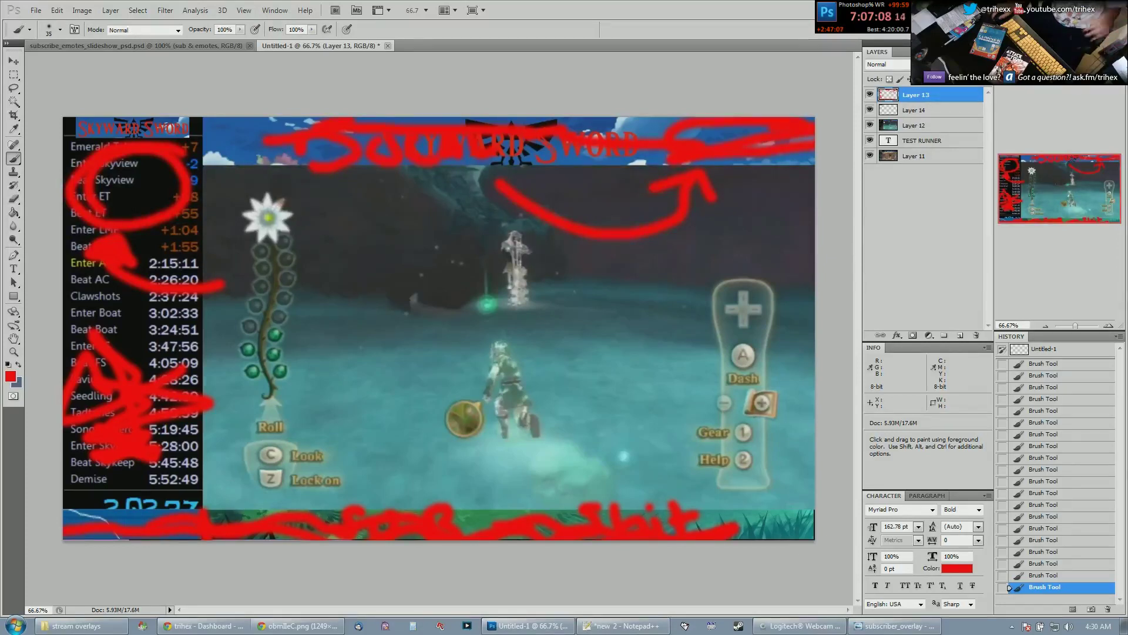
left_click(387, 46)
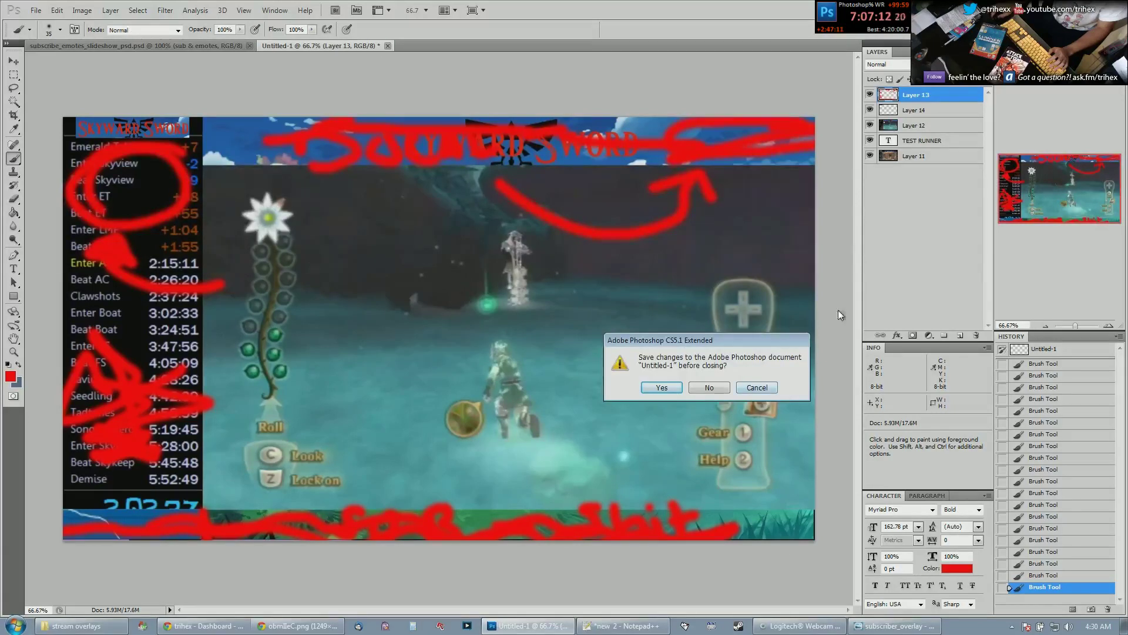
left_click(758, 388)
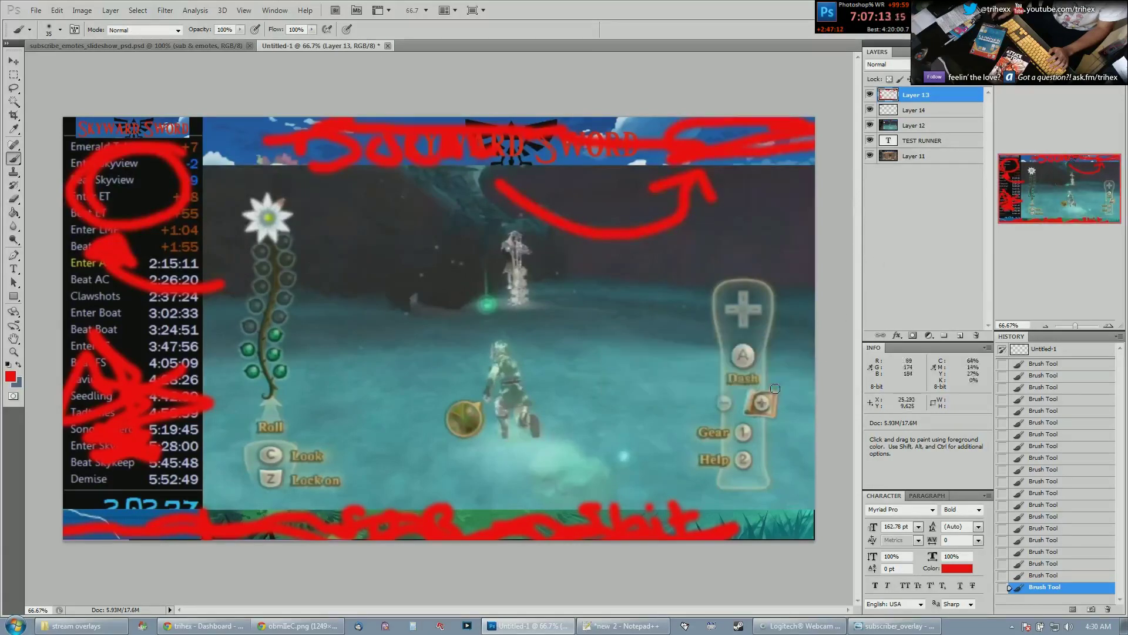
left_click(388, 47)
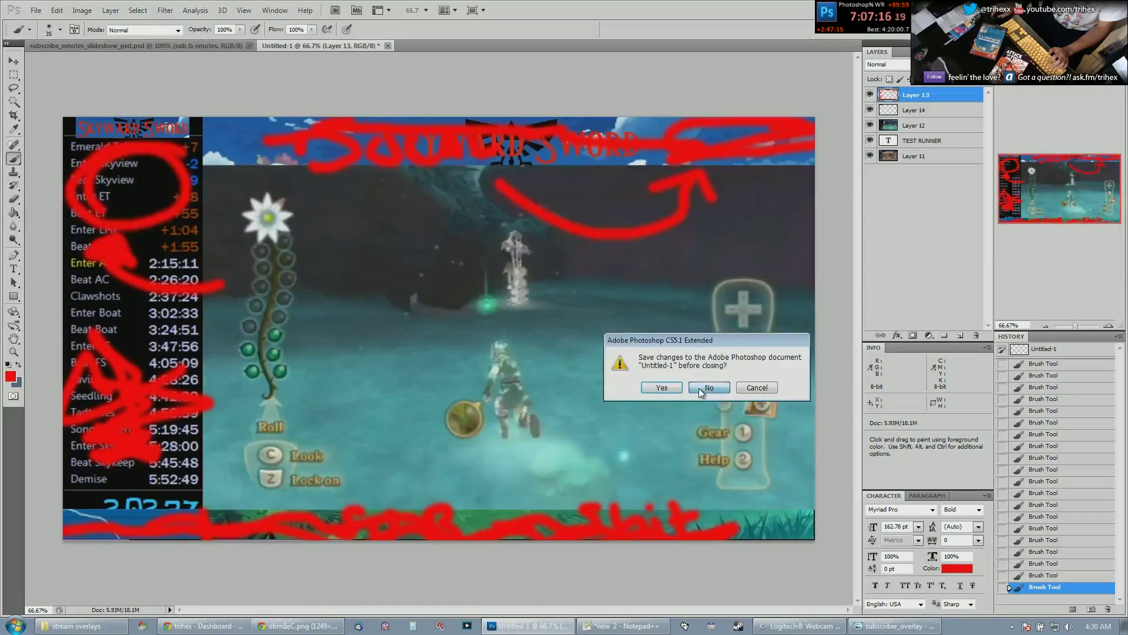
left_click(700, 387)
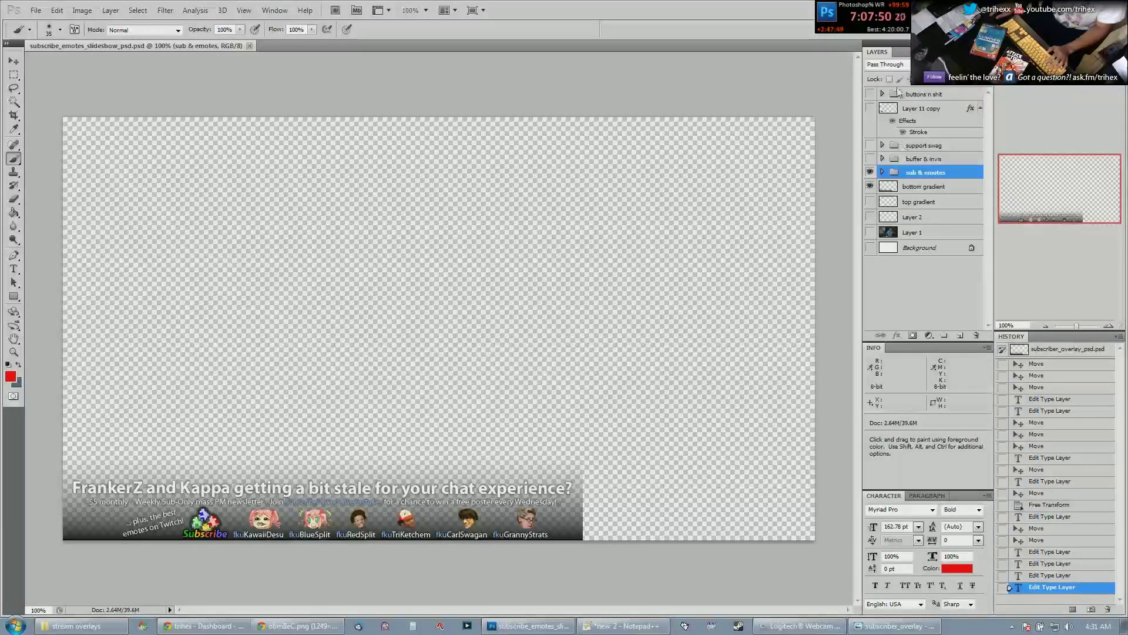
Dock the Layers panel beneath the History panel and collapse the column holding the Info and Character panels
left_click_drag(883, 57, 1022, 608)
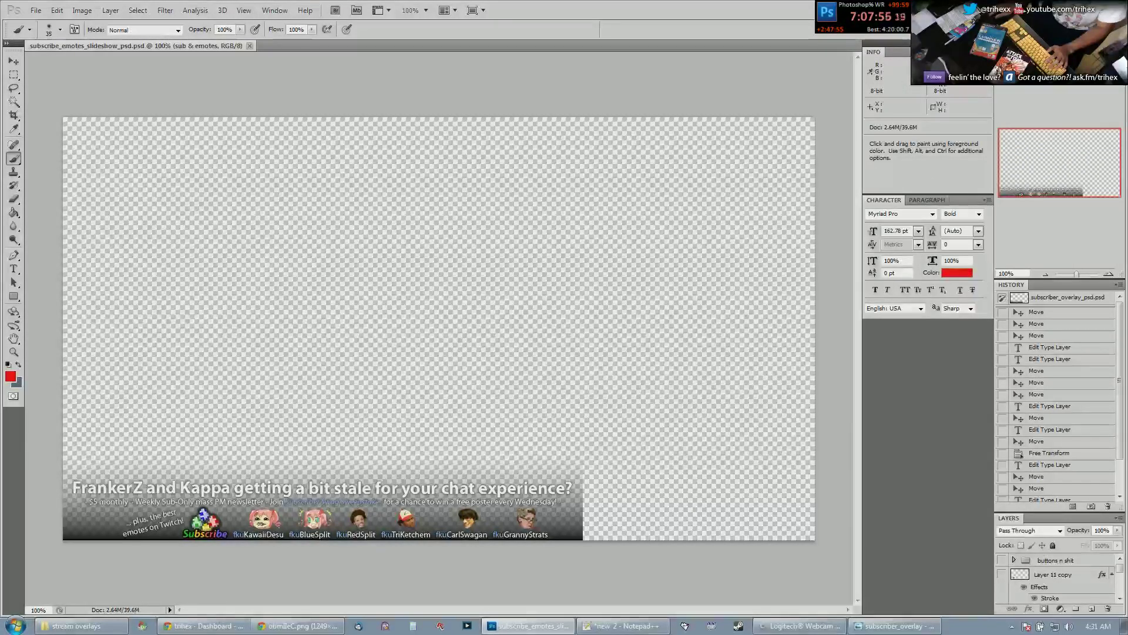
left_click(989, 42)
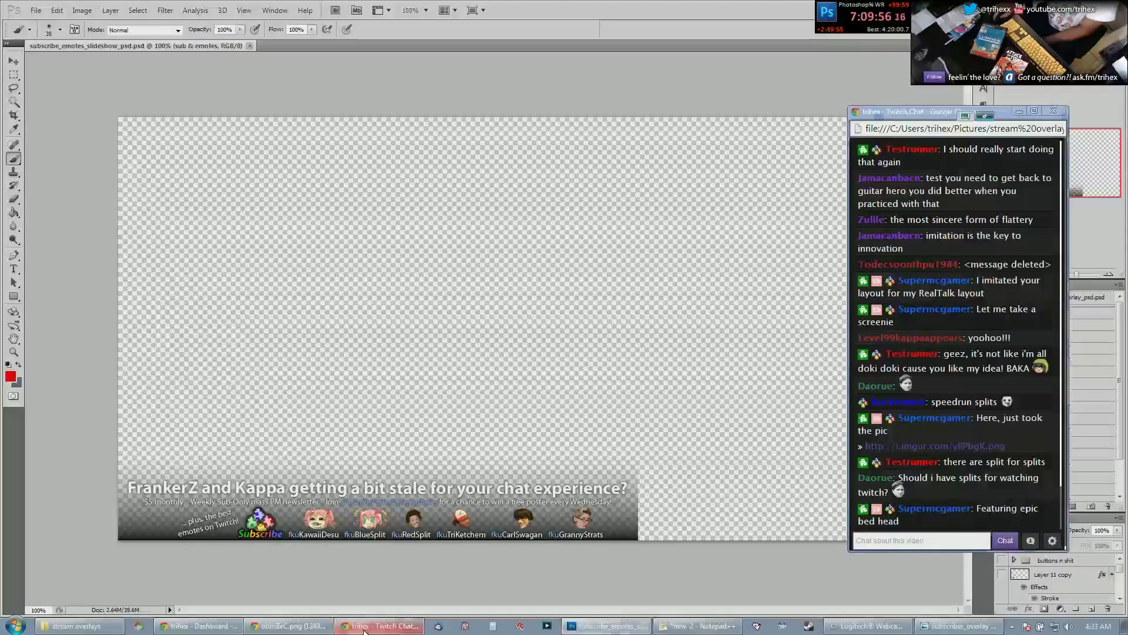
Switch to the Chrome window with the imgur image and open the layout screenshot linked in the Twitch chat
left_click(288, 626)
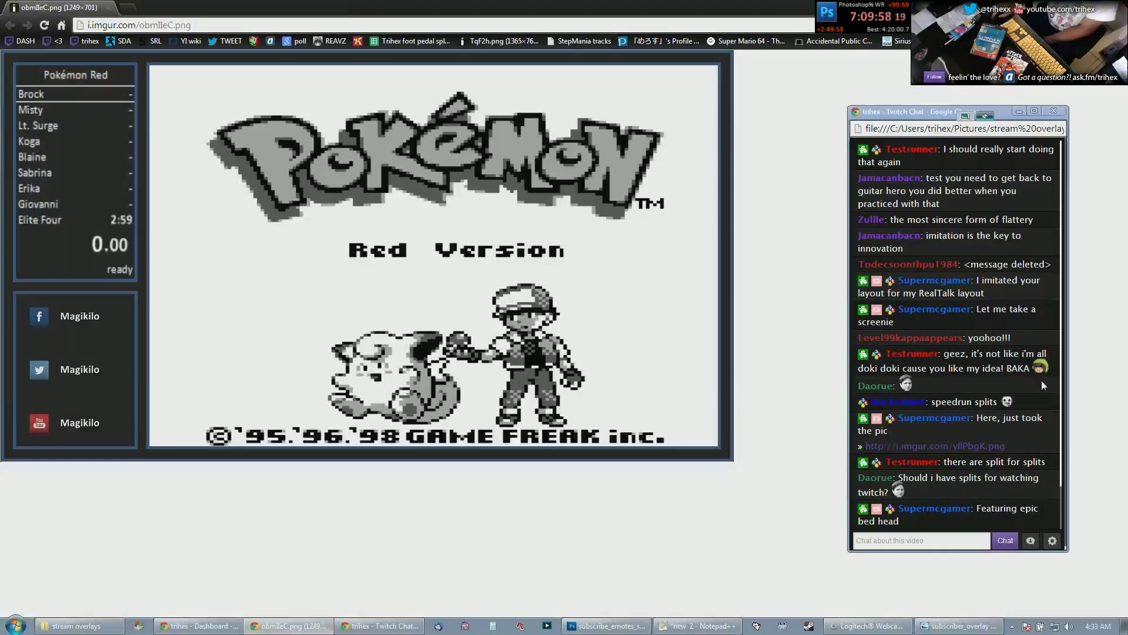
left_click(973, 444)
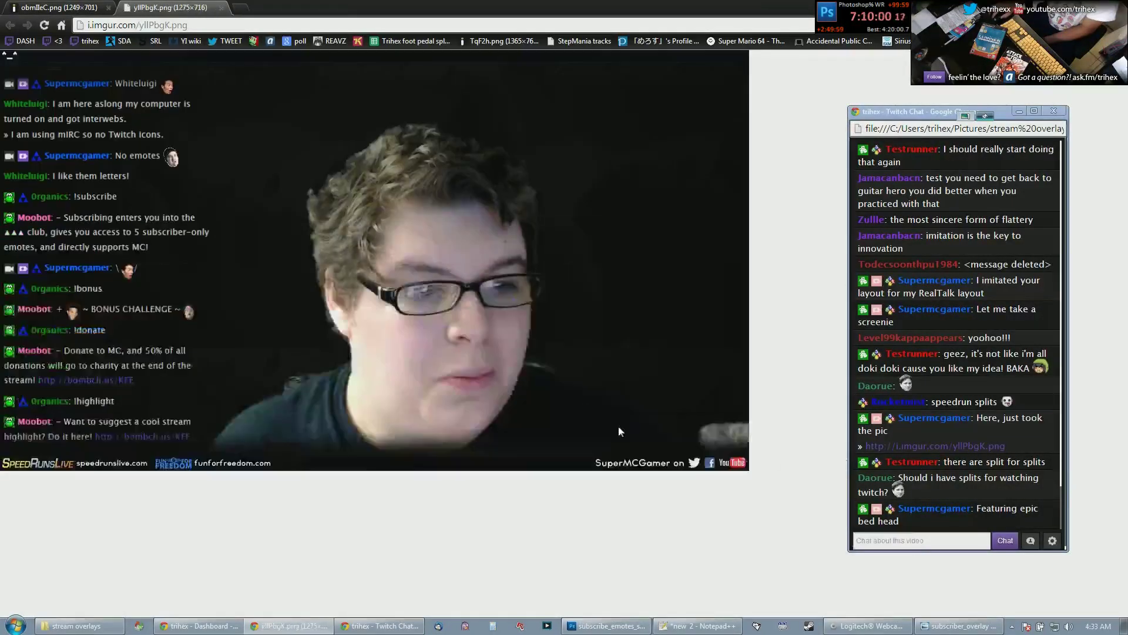